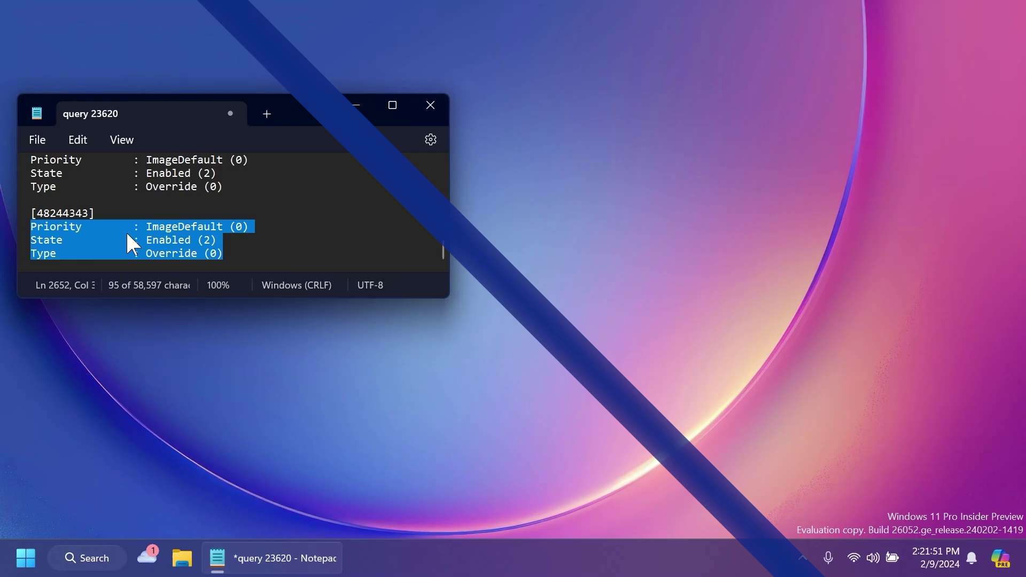
Copy the selected Priority, State and Type lines from Notepad and have Copilot summarize them
right_click(127, 230)
left_click(184, 87)
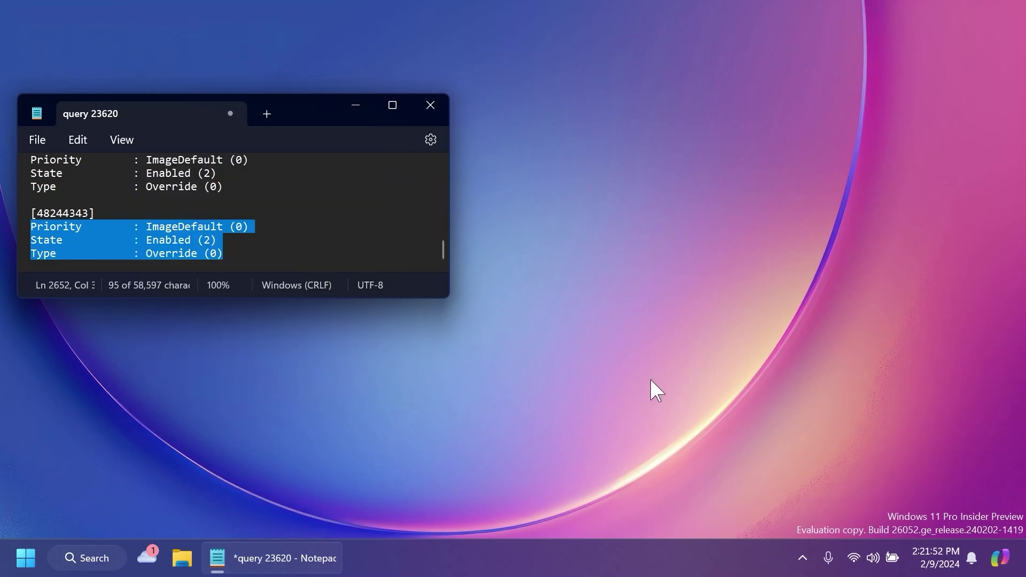
mouse_move(999, 557)
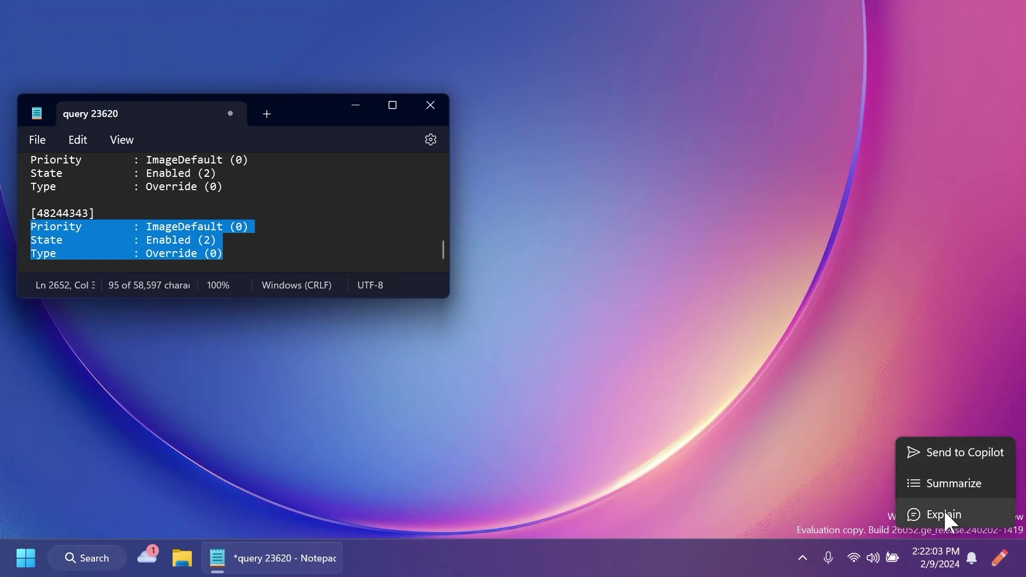
left_click(948, 484)
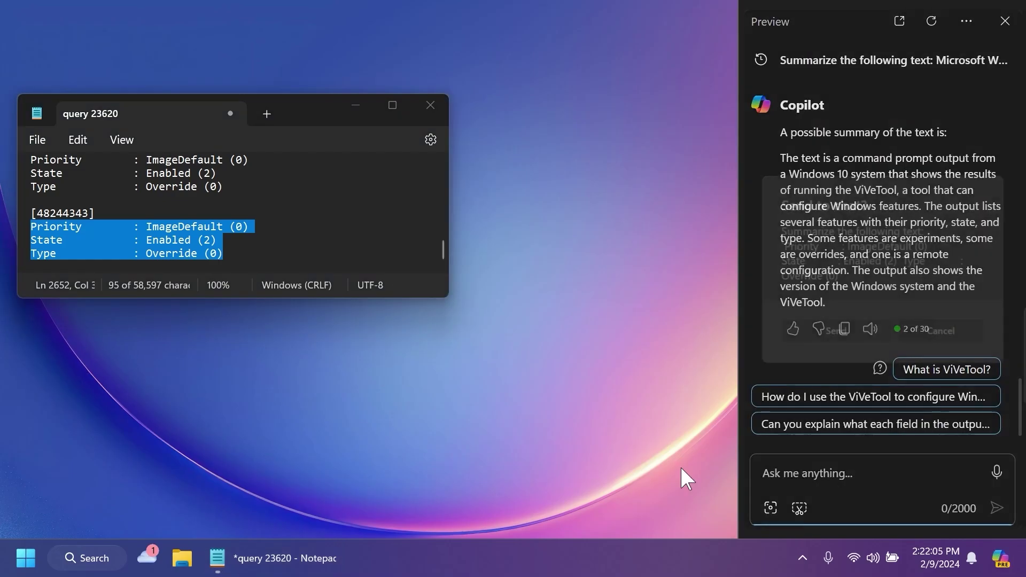
left_click(833, 336)
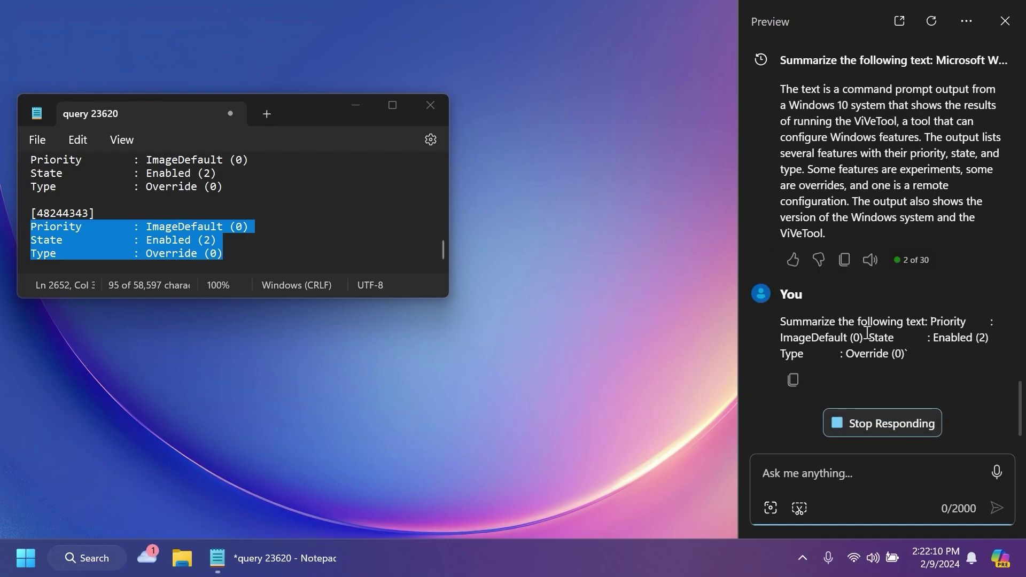
Close the Copilot pane and copy the selected Notepad text again
left_click(1005, 22)
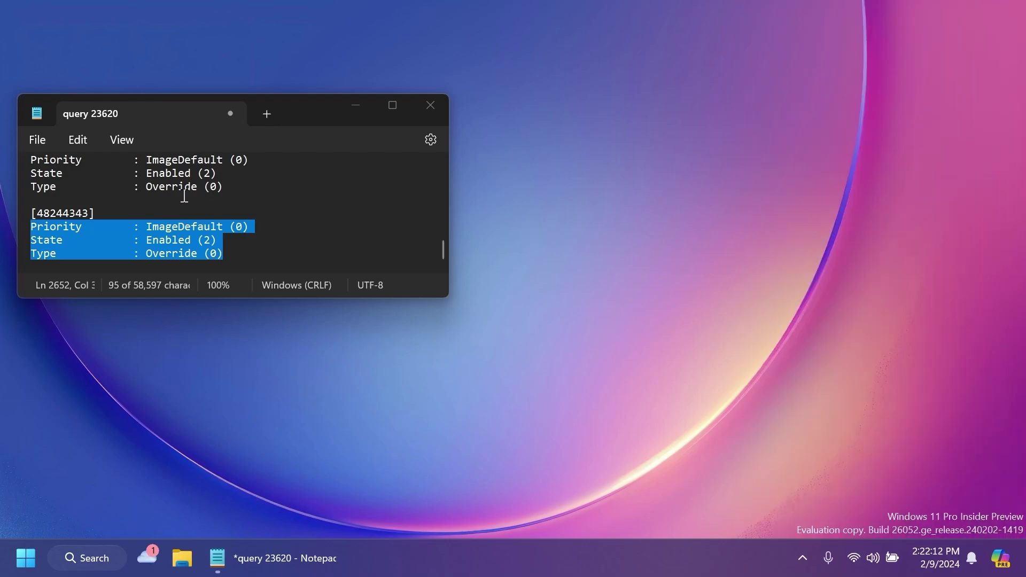
right_click(162, 236)
left_click(216, 82)
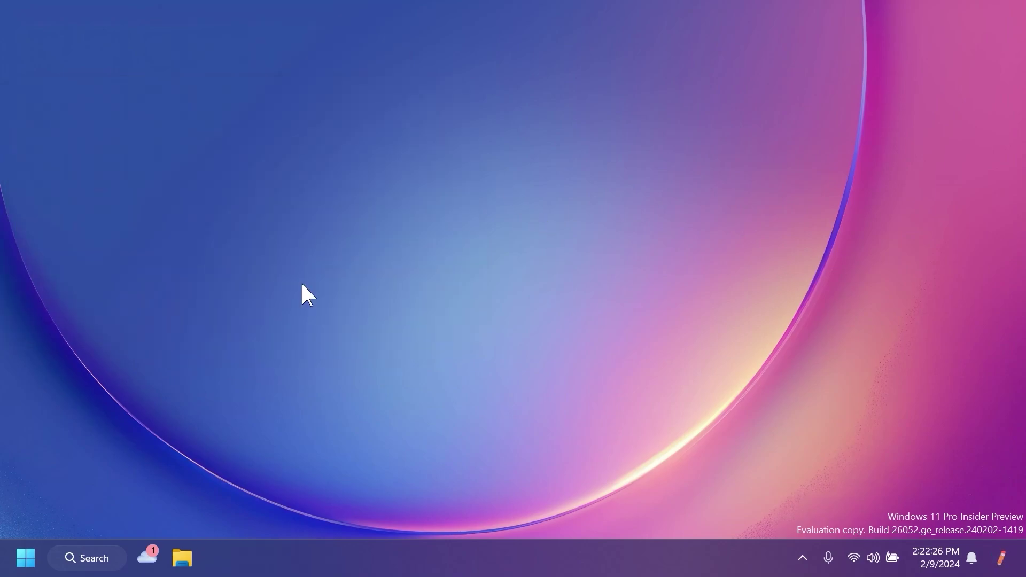
Open the blue abstract layers wallpaper from the Pictures folder in Photos
left_click(181, 562)
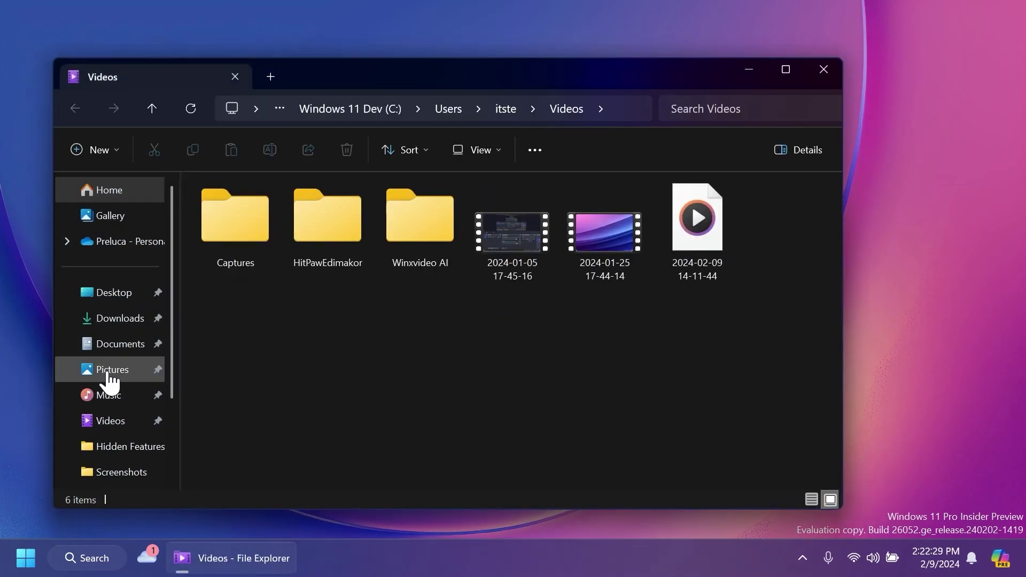
left_click(109, 374)
double_click(438, 350)
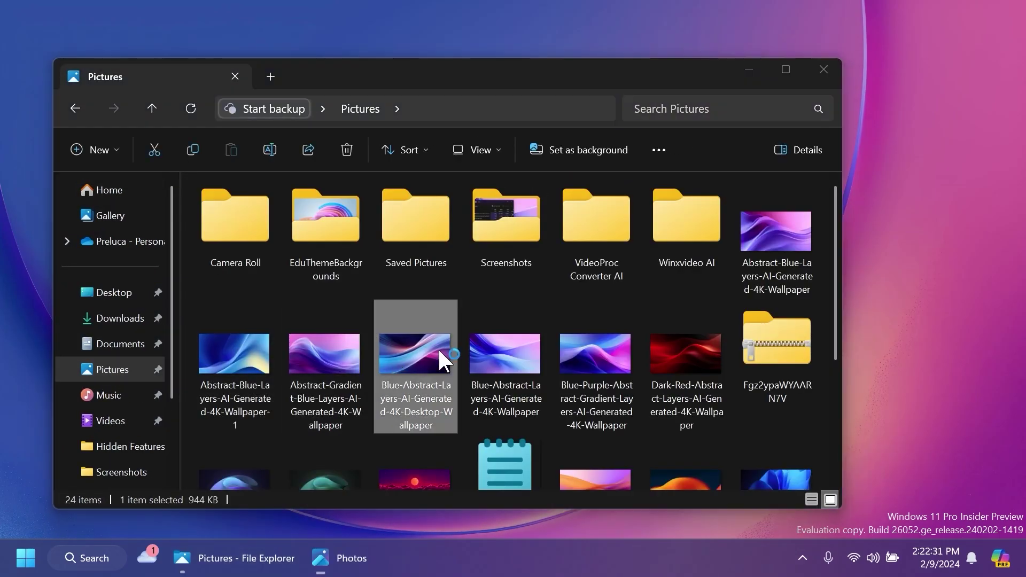
Copy the displayed wallpaper image to the clipboard
right_click(238, 223)
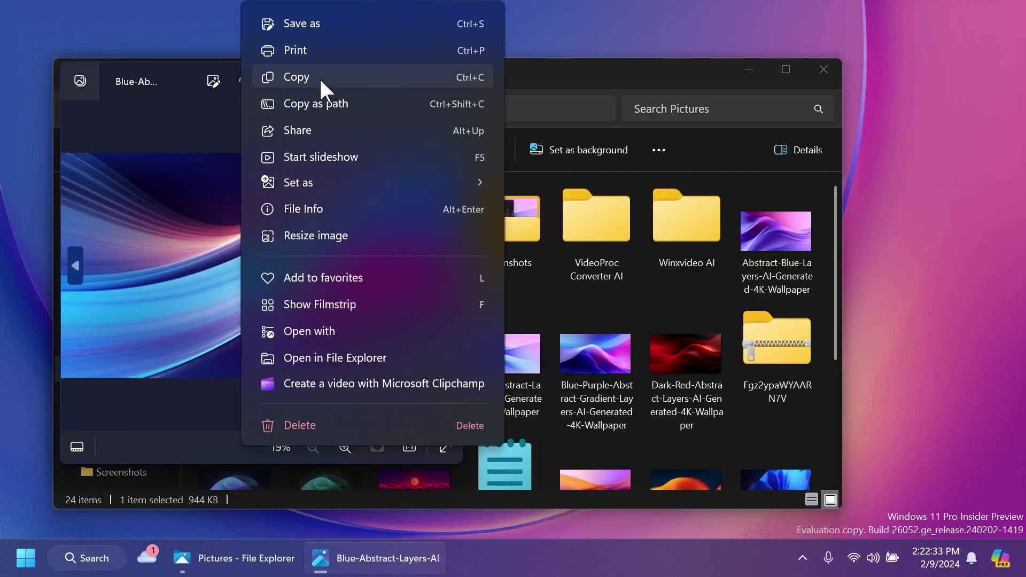
left_click(319, 77)
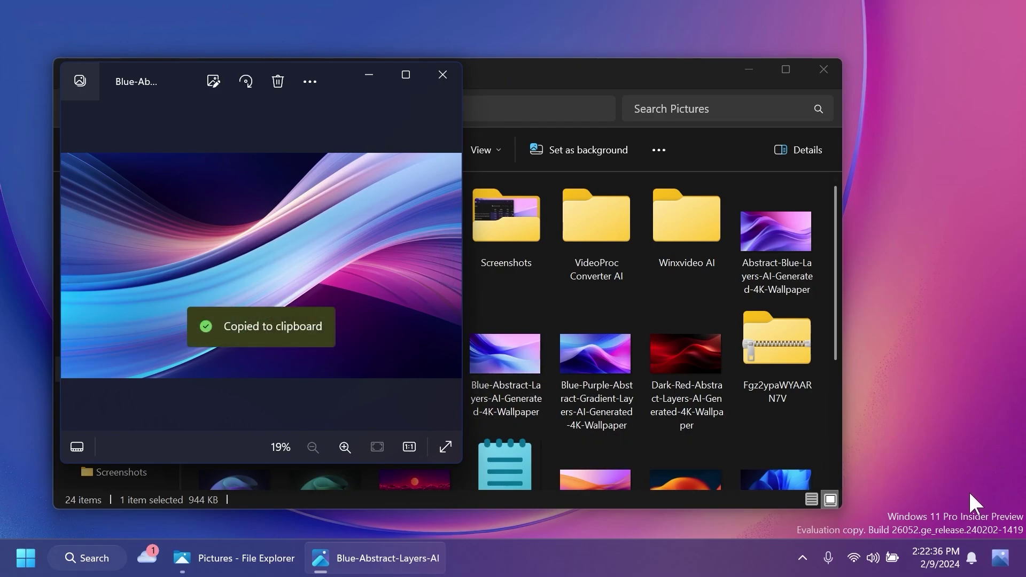
mouse_move(997, 559)
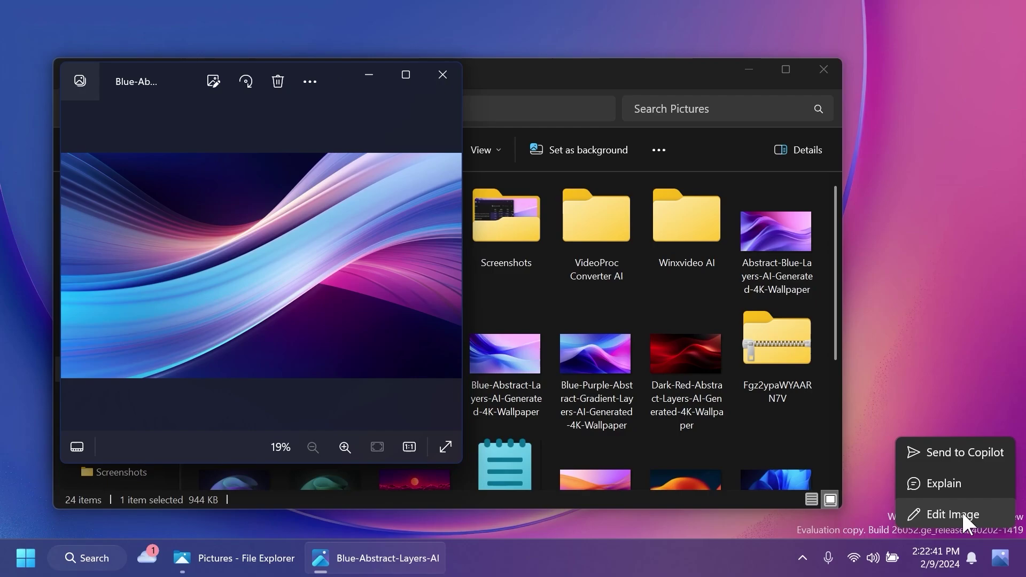
right_click(270, 255)
left_click(326, 80)
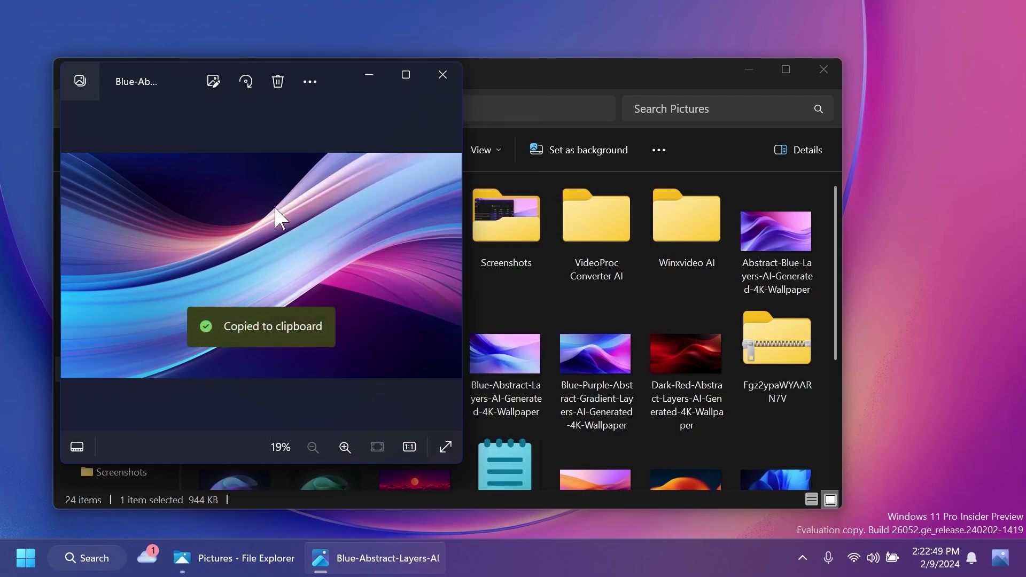
mouse_move(1000, 557)
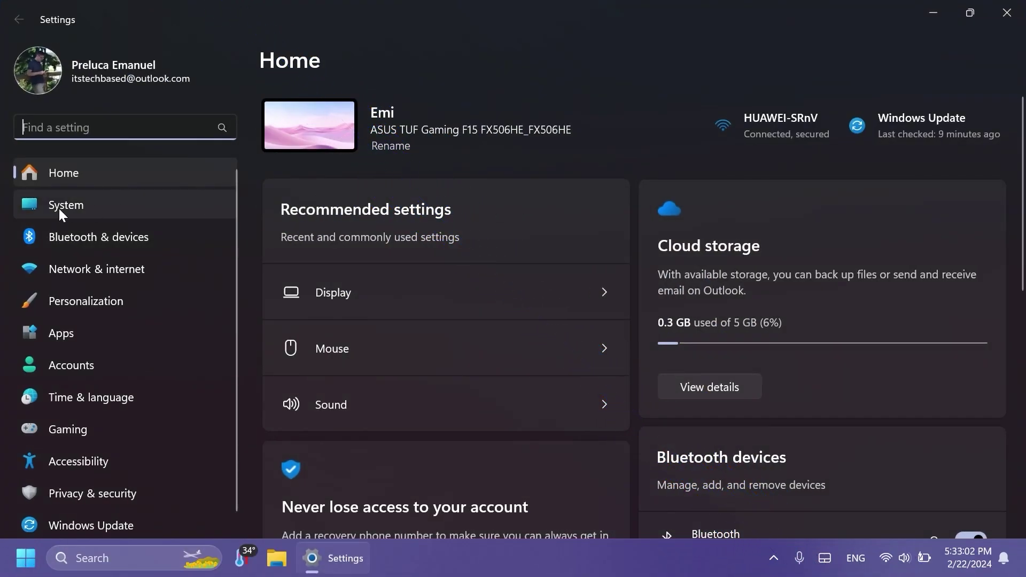
Go to System > Display and open Graphics under Related settings, showing Automatic super resolution On
left_click(59, 208)
left_click(361, 223)
scroll(385, 235, "down", 5)
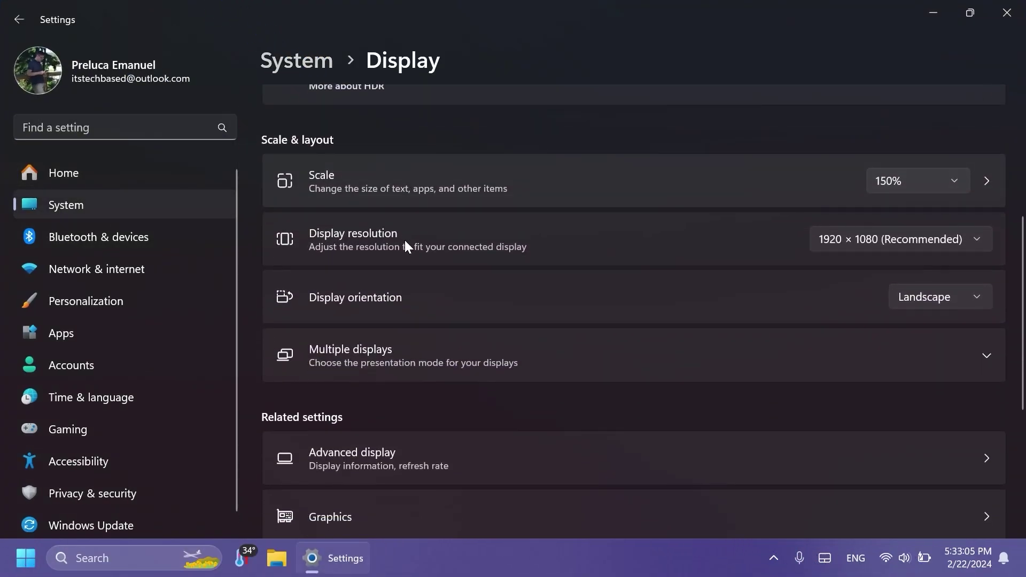
scroll(361, 417, "down", 3)
left_click(369, 401)
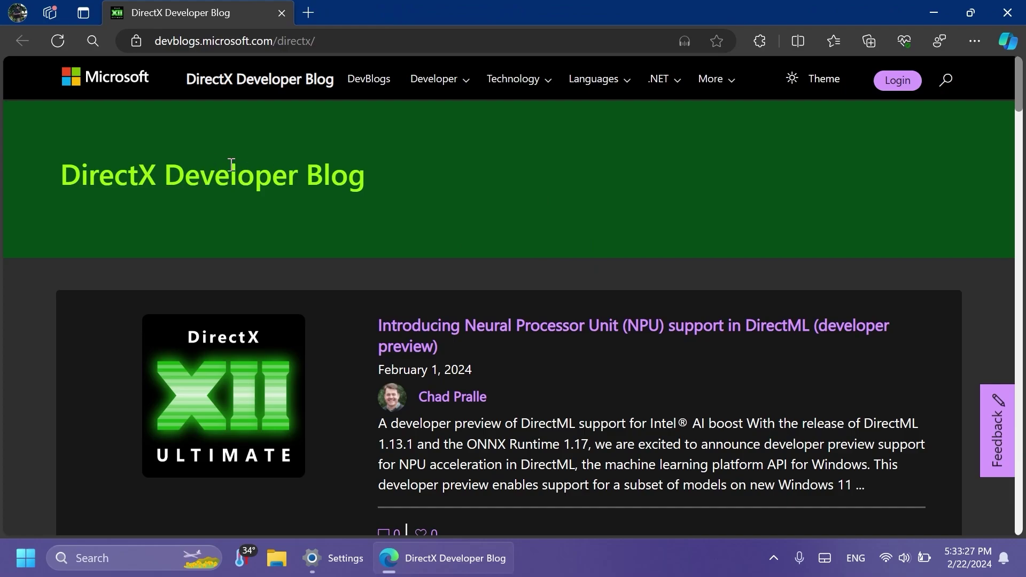
Close the Edge window showing the DirectX Developer Blog
left_click(1008, 12)
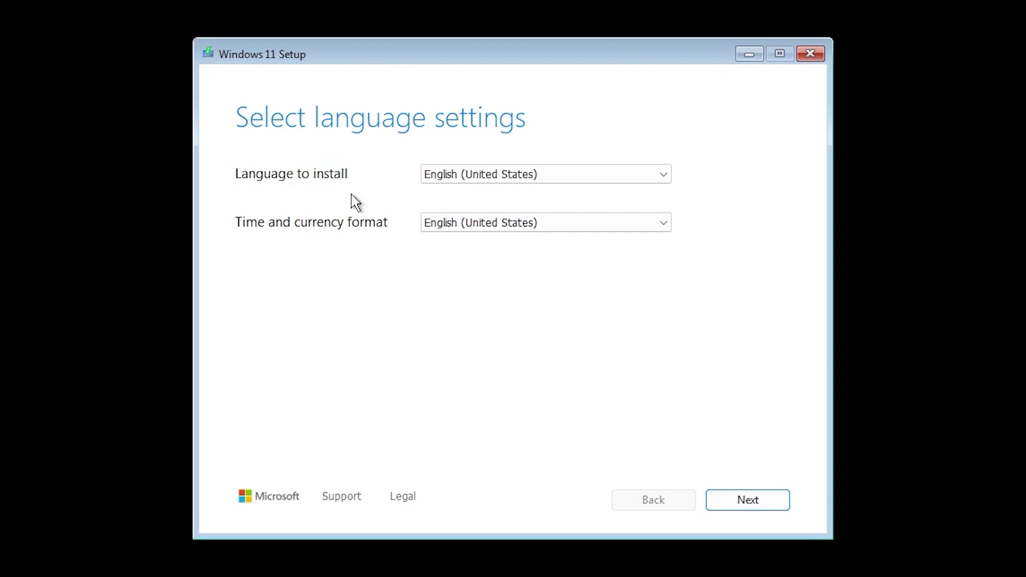
Accept the English (United States) language and keyboard defaults, skip the product key, and choose Windows 11 Pro
left_click(721, 507)
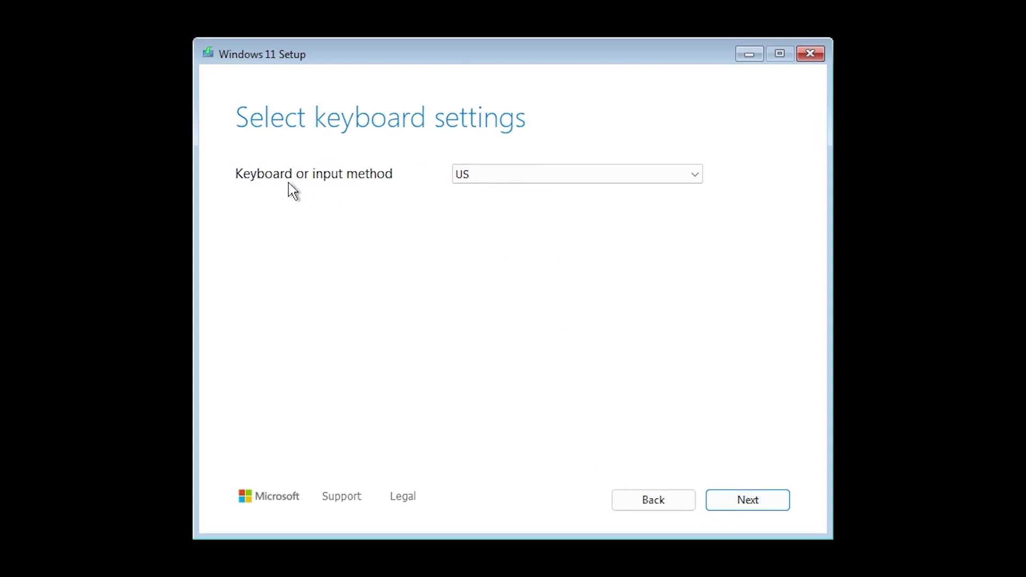
key("Return")
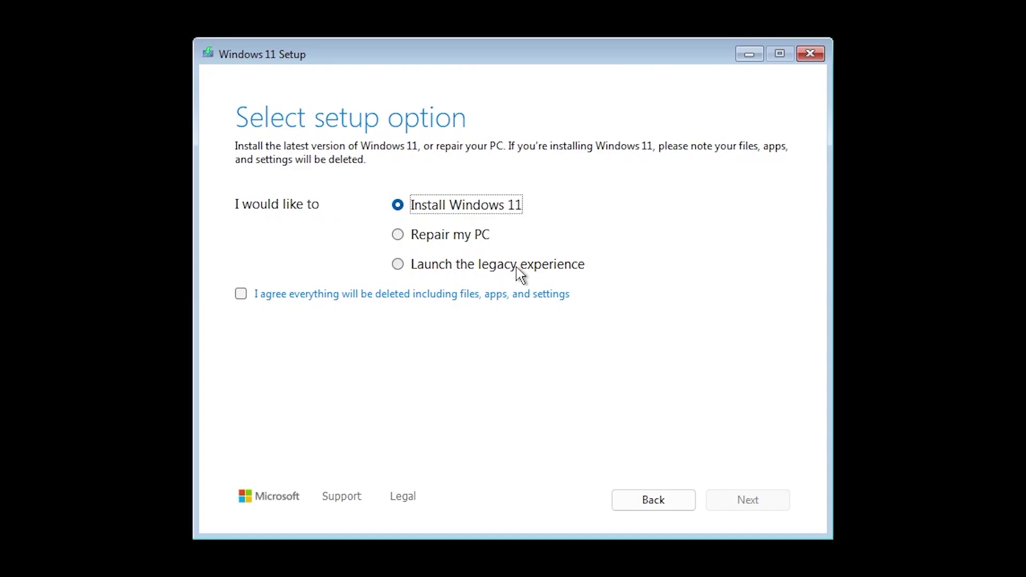
left_click(241, 294)
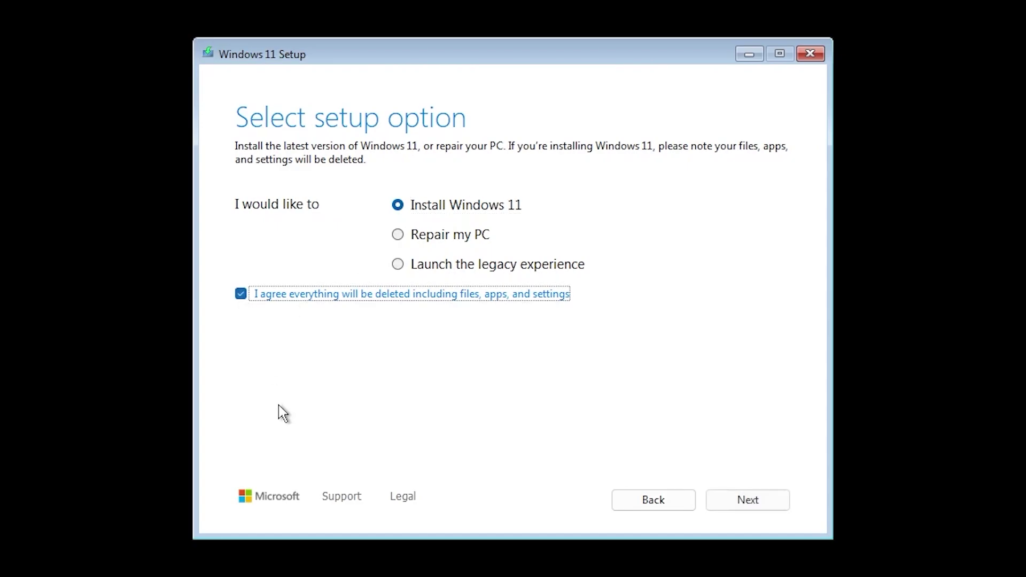
left_click(754, 497)
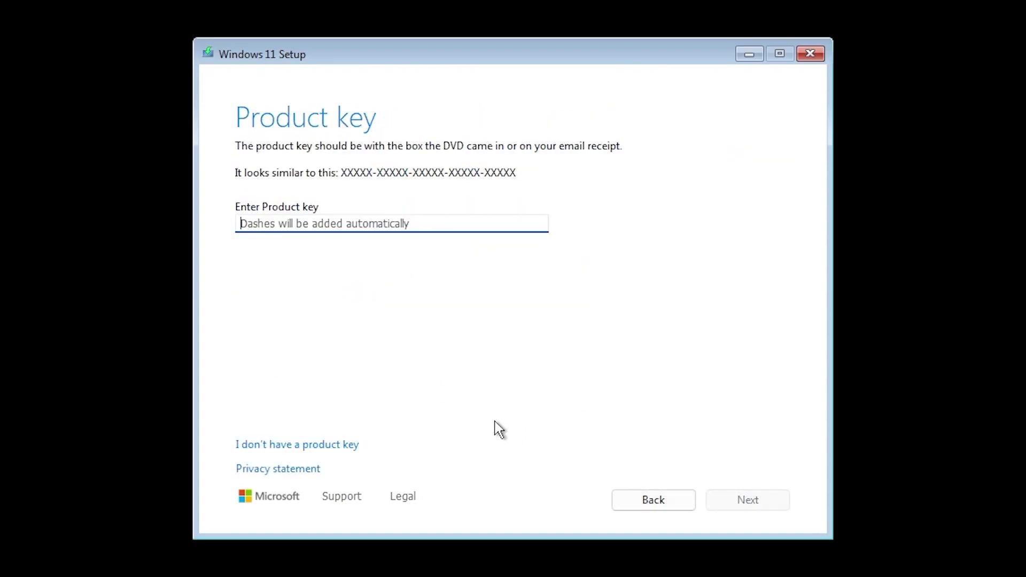
left_click(321, 448)
scroll(672, 261, "down", 2)
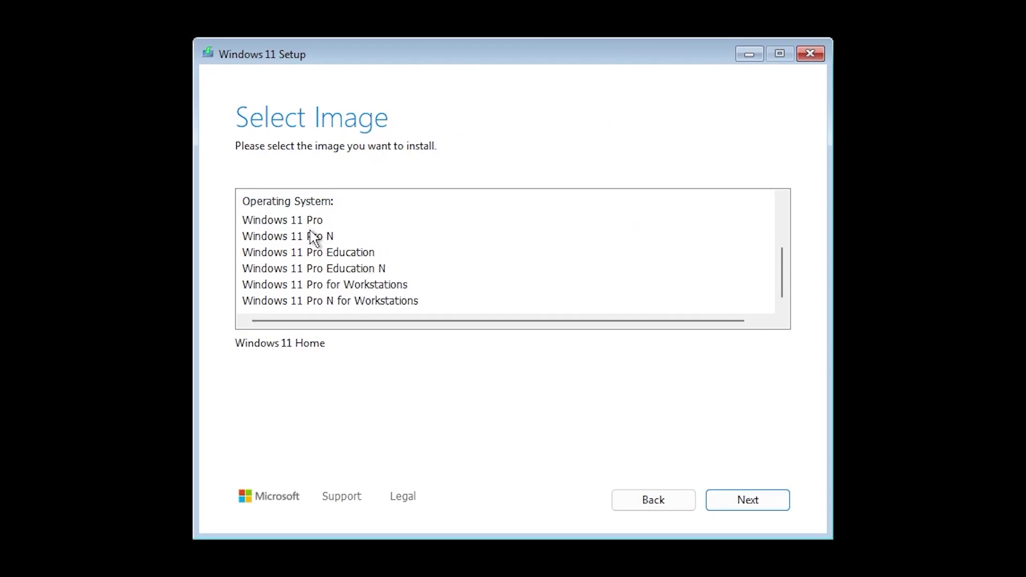
left_click(313, 223)
left_click(711, 500)
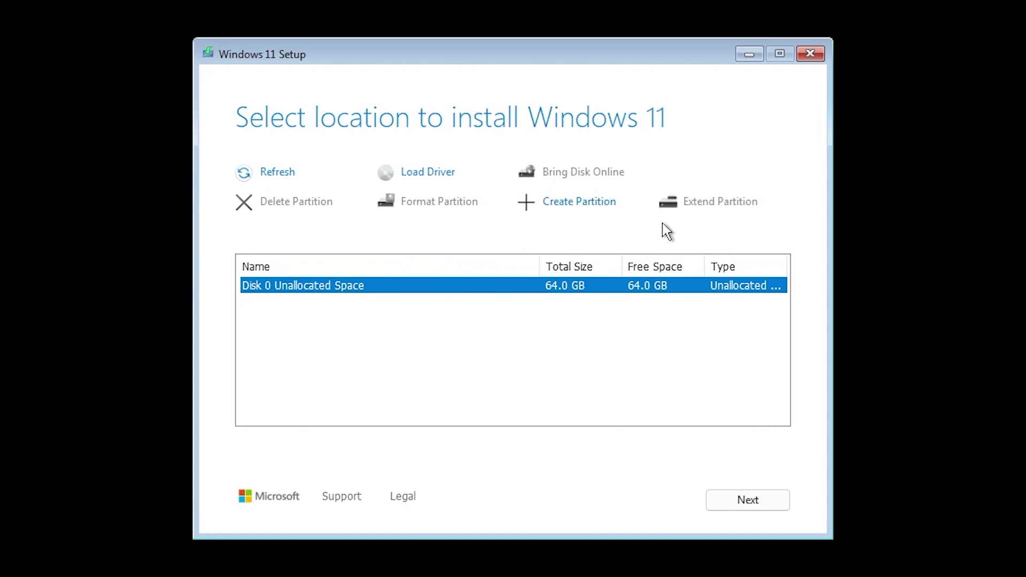
Create partitions on the 64 GB unallocated disk, reach Ready to install, and check device specifications
left_click(593, 205)
left_click(523, 235)
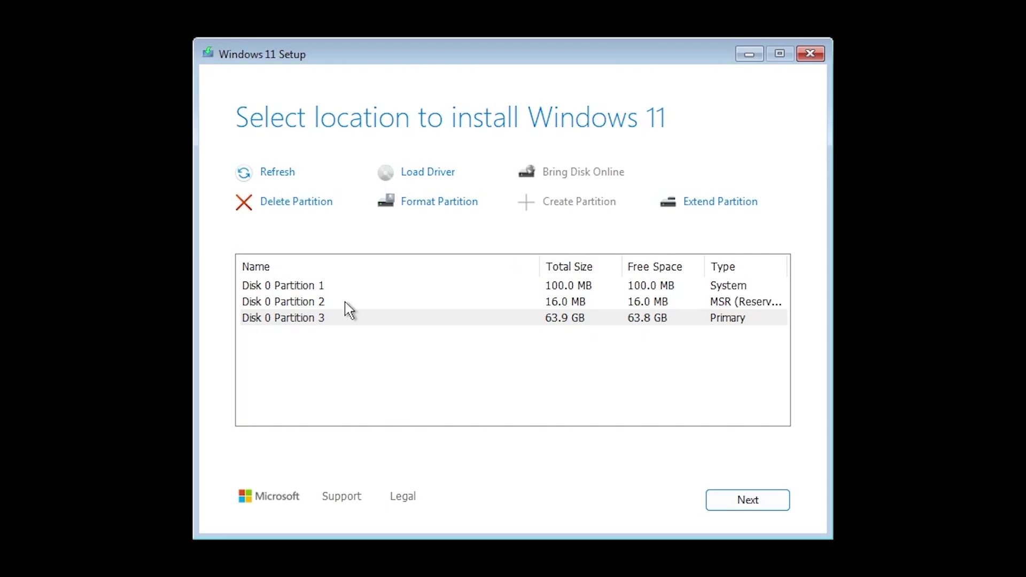
left_click(748, 500)
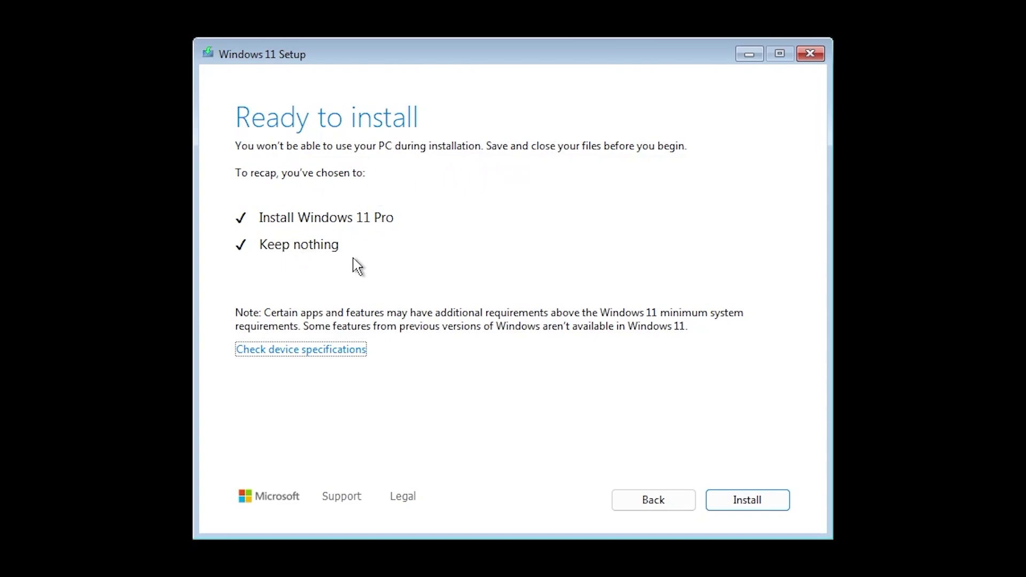
left_click(292, 359)
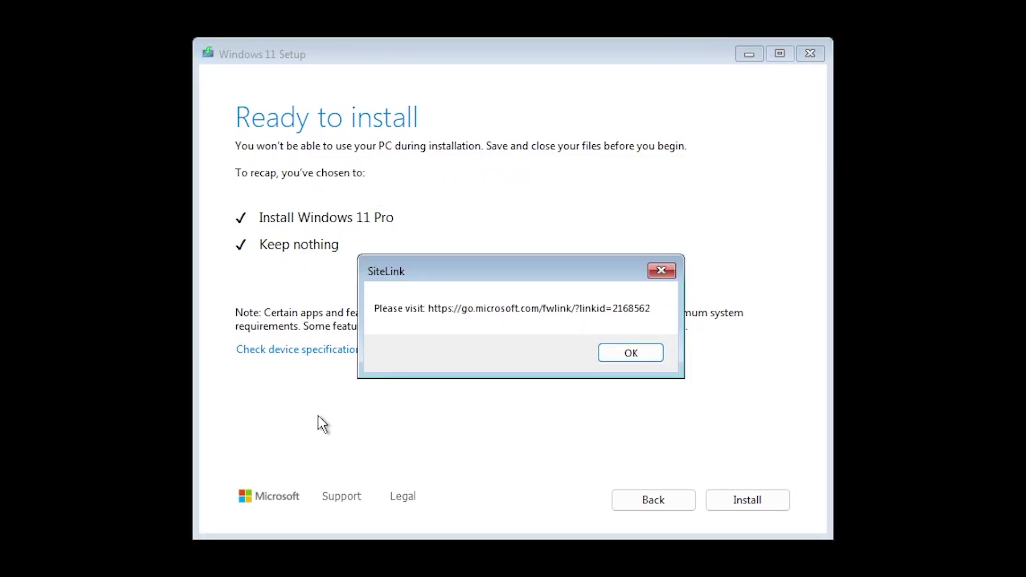
key("Return")
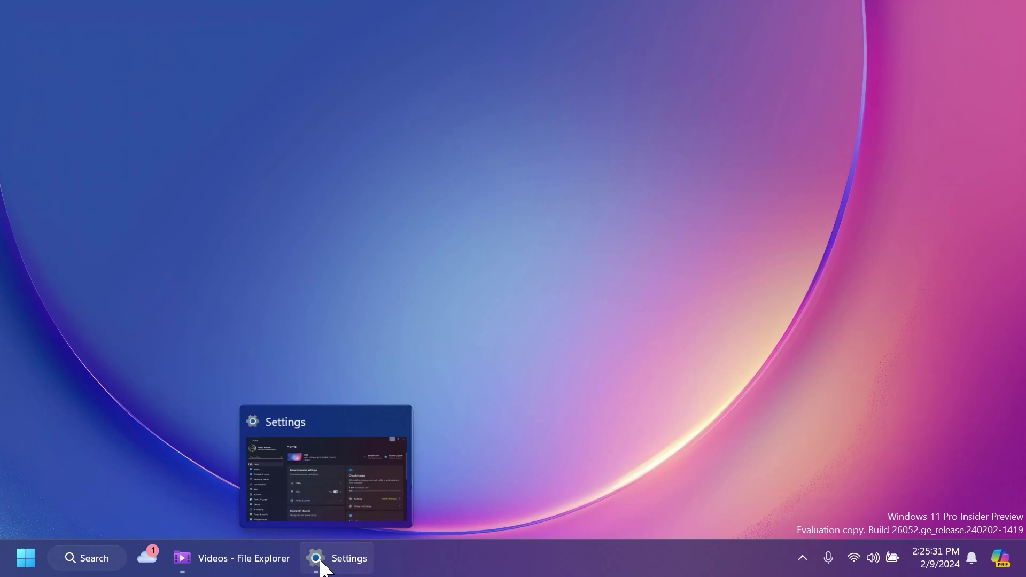
Restore the Videos Explorer window, add one new Home tab, and minimize it
left_click(258, 567)
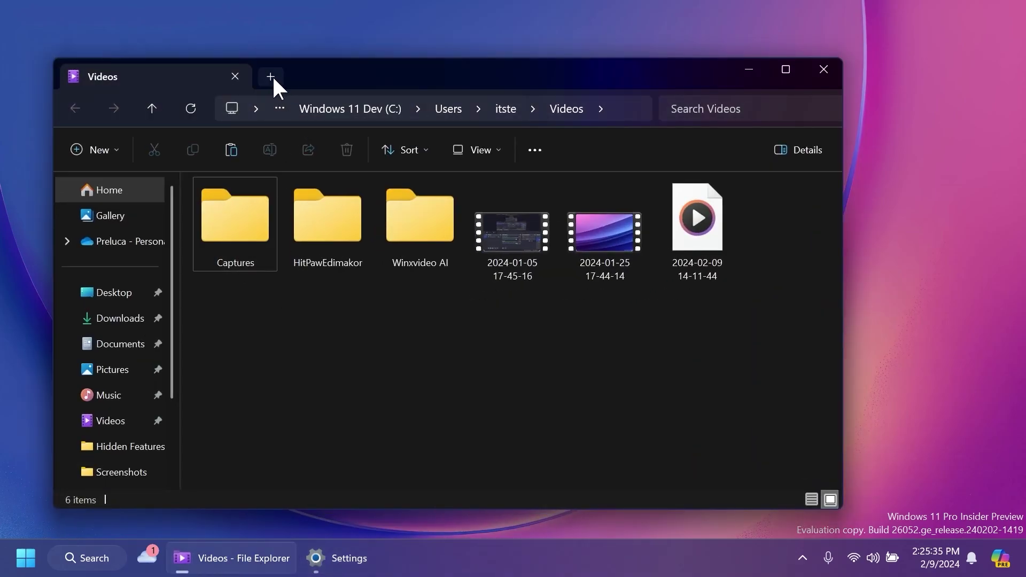
left_click(270, 78)
left_click(748, 69)
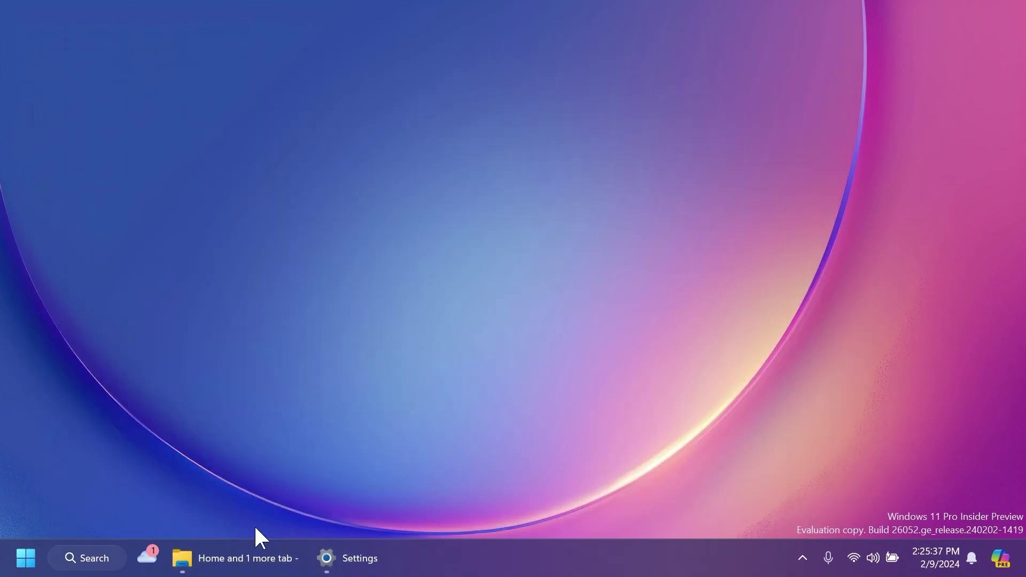
Restore the window from its taskbar preview, add two more Home tabs, and minimize it again
mouse_move(247, 564)
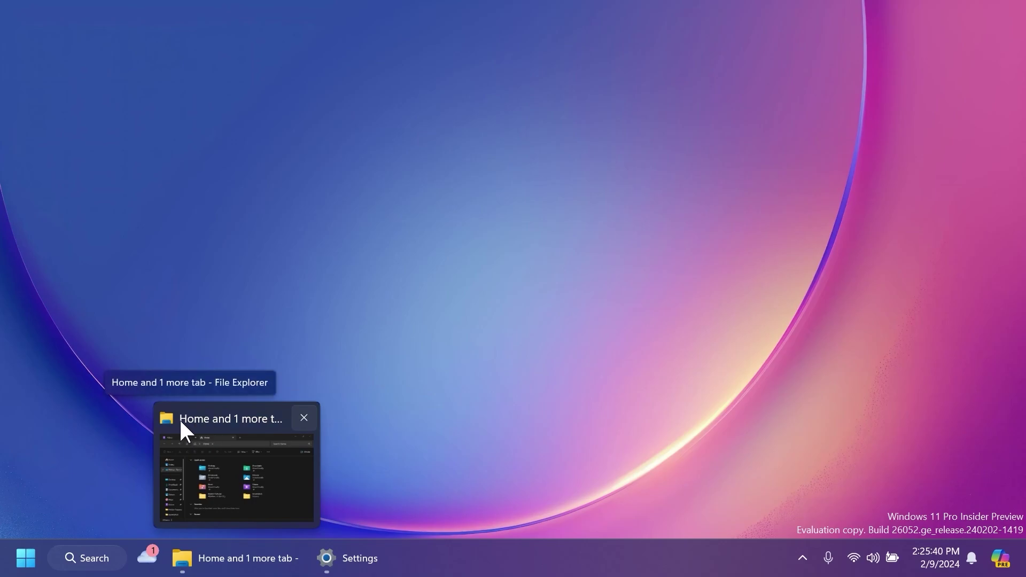
left_click(266, 492)
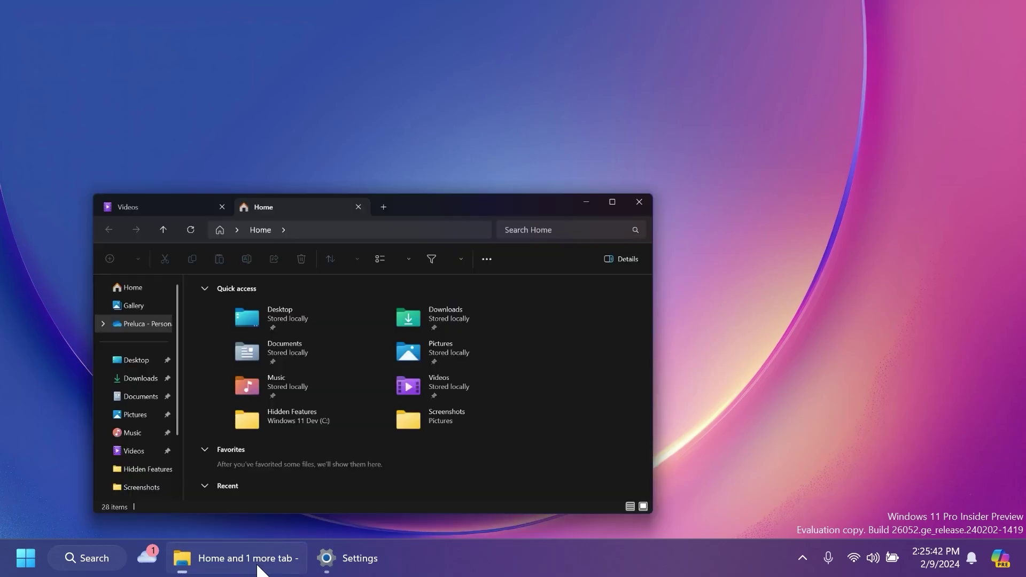
left_click(462, 75)
left_click(641, 80)
left_click(732, 69)
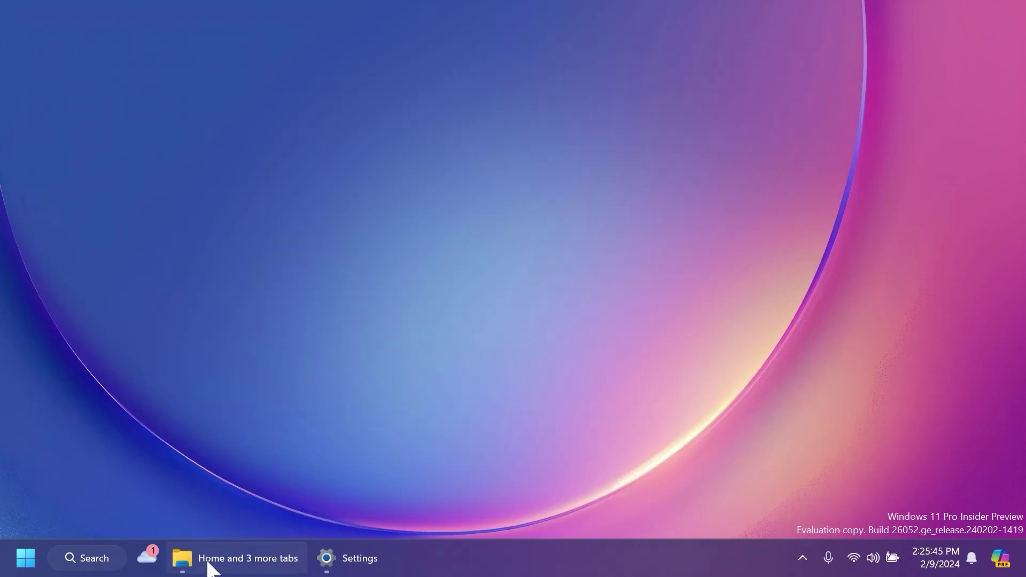
mouse_move(210, 566)
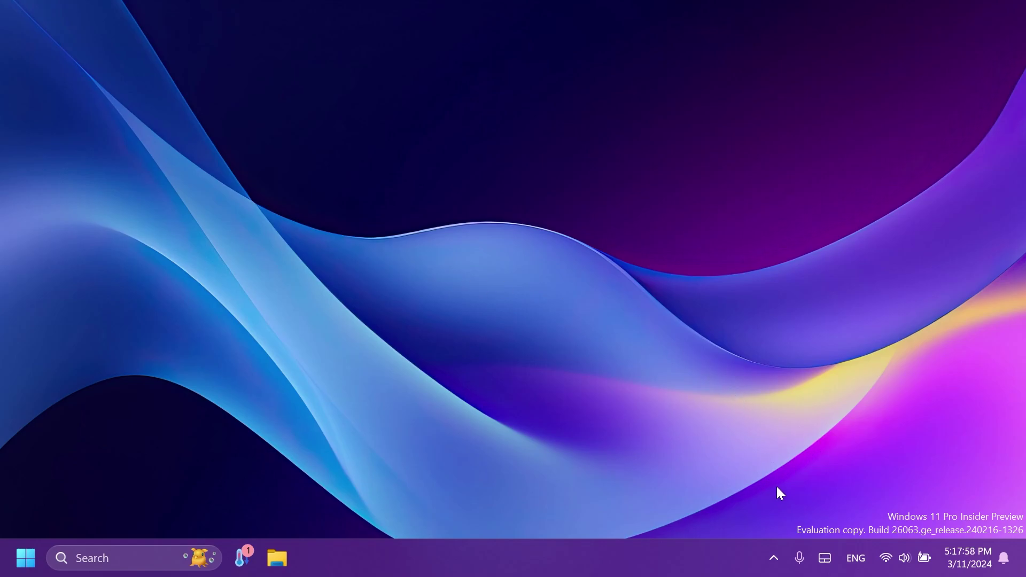
Open Quick Settings and scroll its tiles back and forth between the first and second pages
left_click(906, 559)
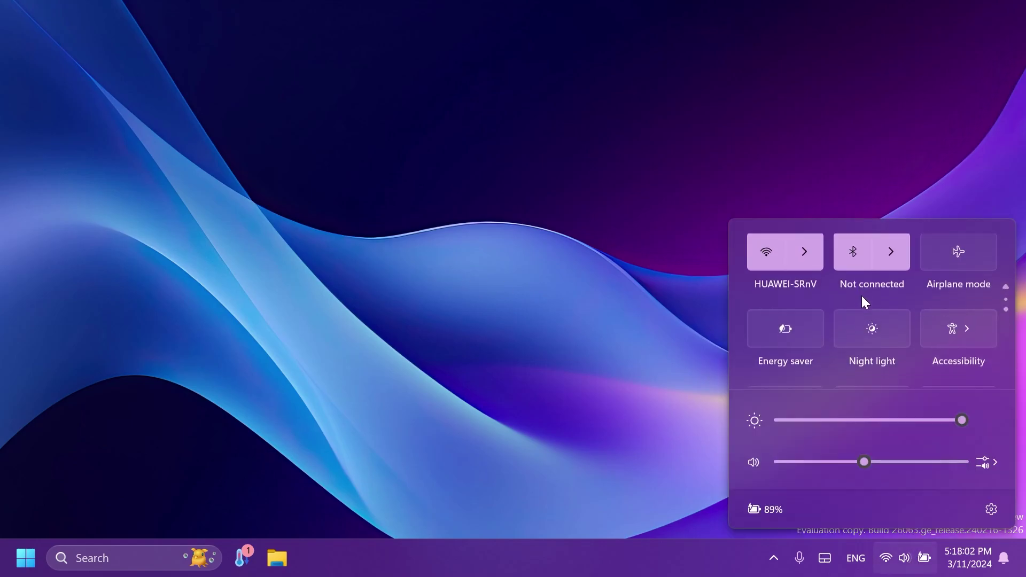
scroll(856, 316, "down", 1)
scroll(855, 316, "up", 1)
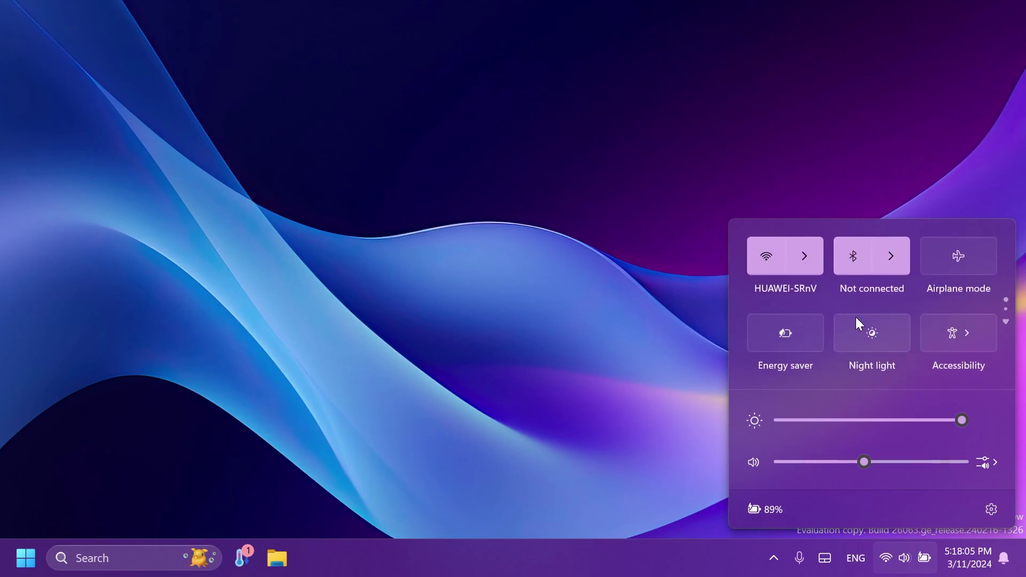
scroll(869, 300, "down", 1)
scroll(869, 300, "up", 1)
scroll(868, 306, "down", 1)
scroll(869, 320, "up", 1)
scroll(863, 321, "down", 1)
scroll(861, 316, "up", 1)
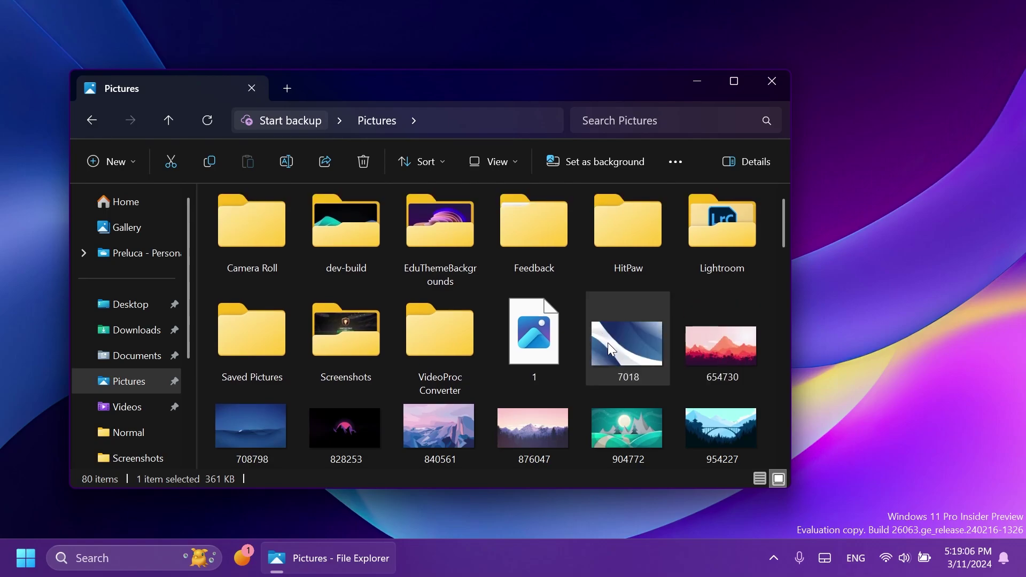
Compress 7018 via Additional options with format (None) and BZip2 method, creating 7018.jpg.bz2
right_click(608, 343)
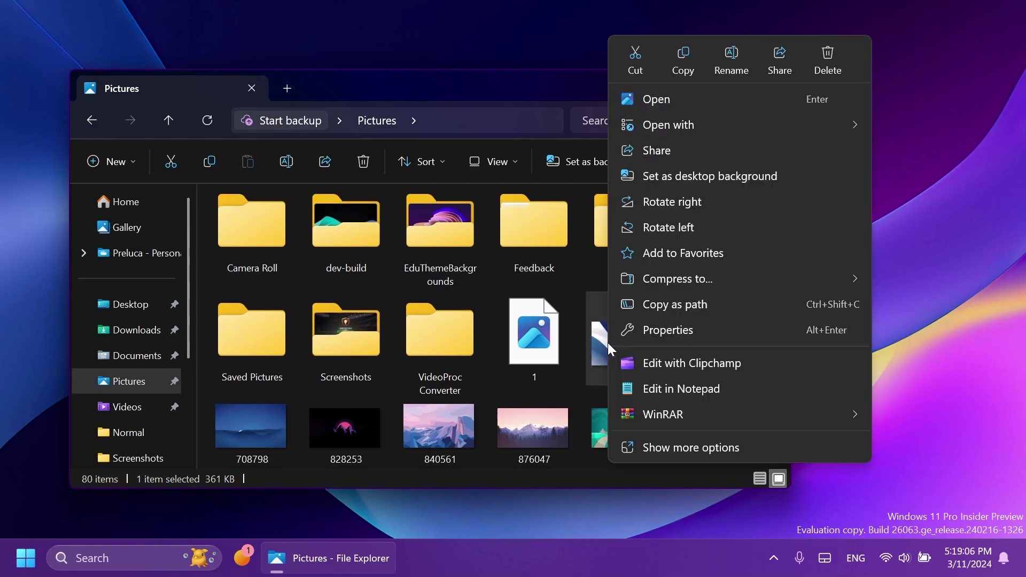
mouse_move(674, 289)
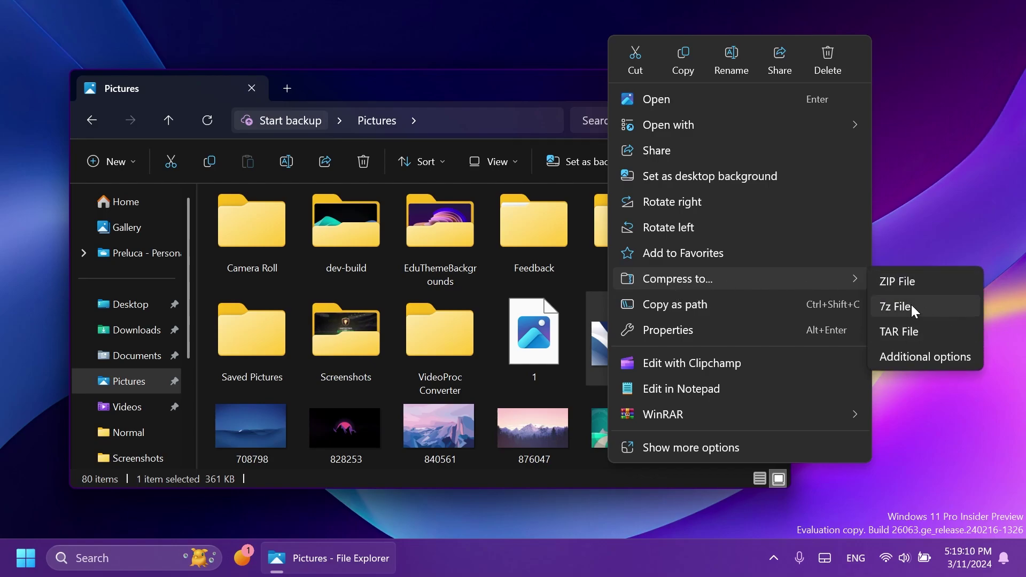
left_click(907, 358)
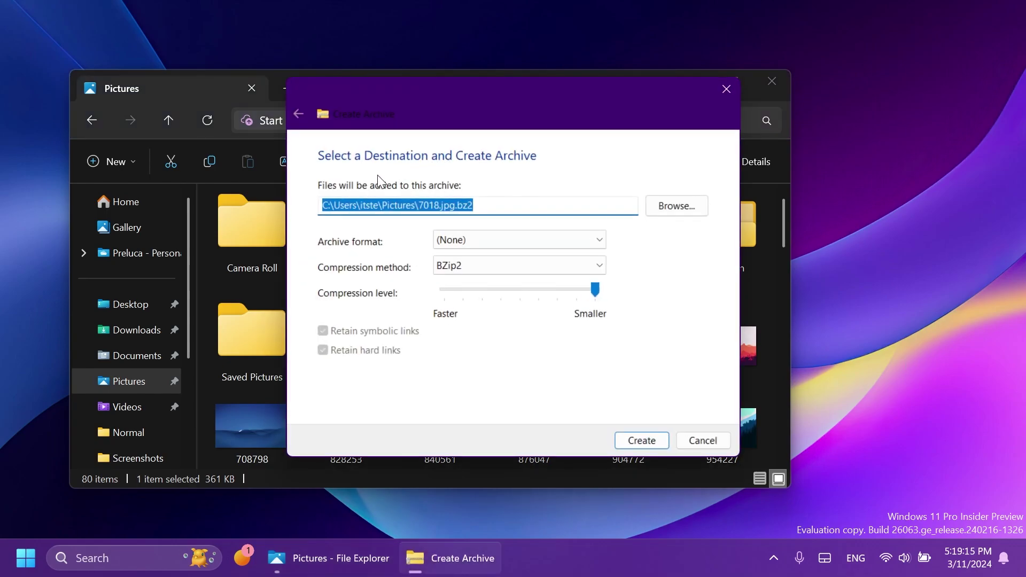
left_click(500, 206)
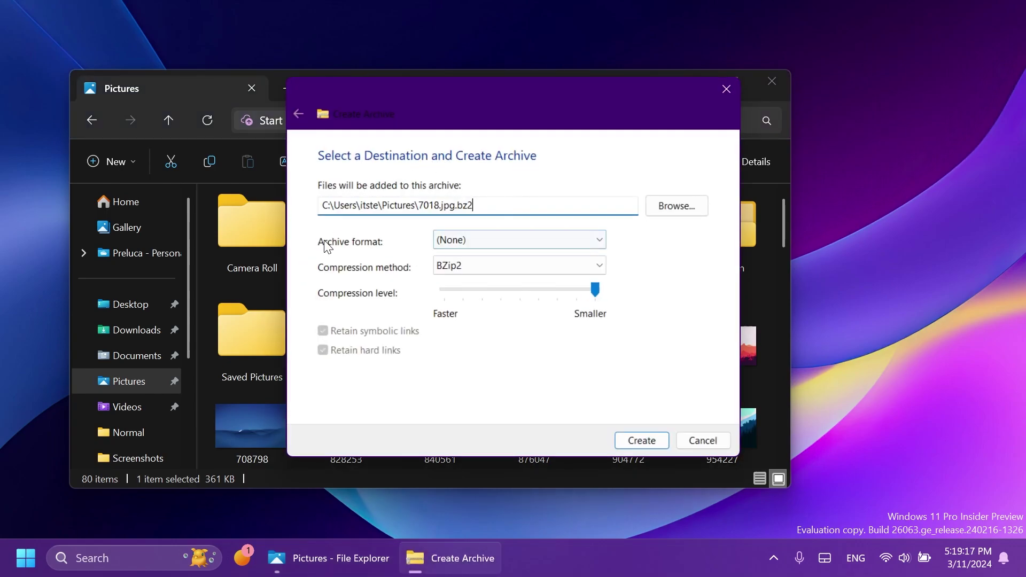
left_click(520, 240)
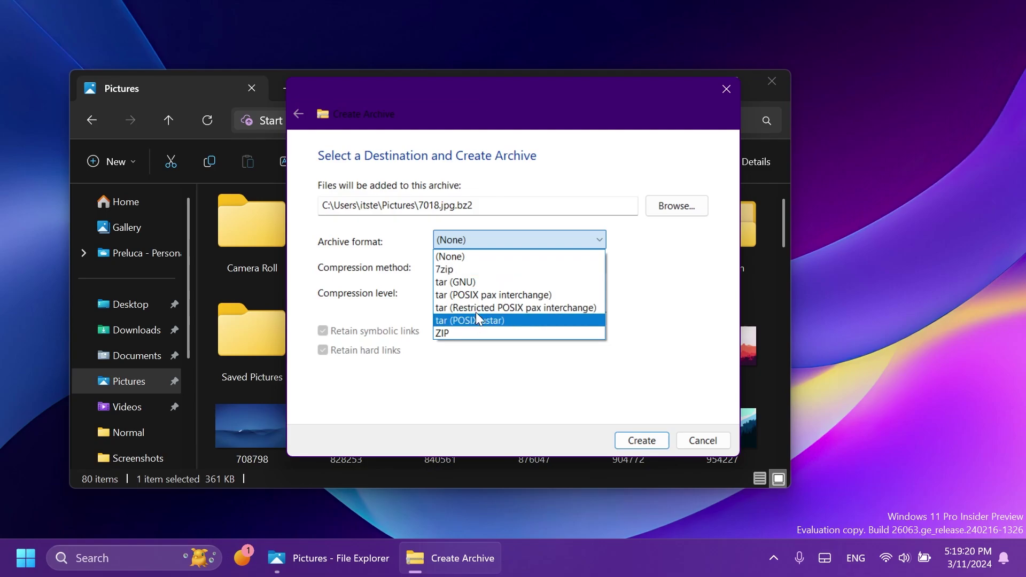
left_click(669, 296)
left_click(487, 271)
left_click(475, 264)
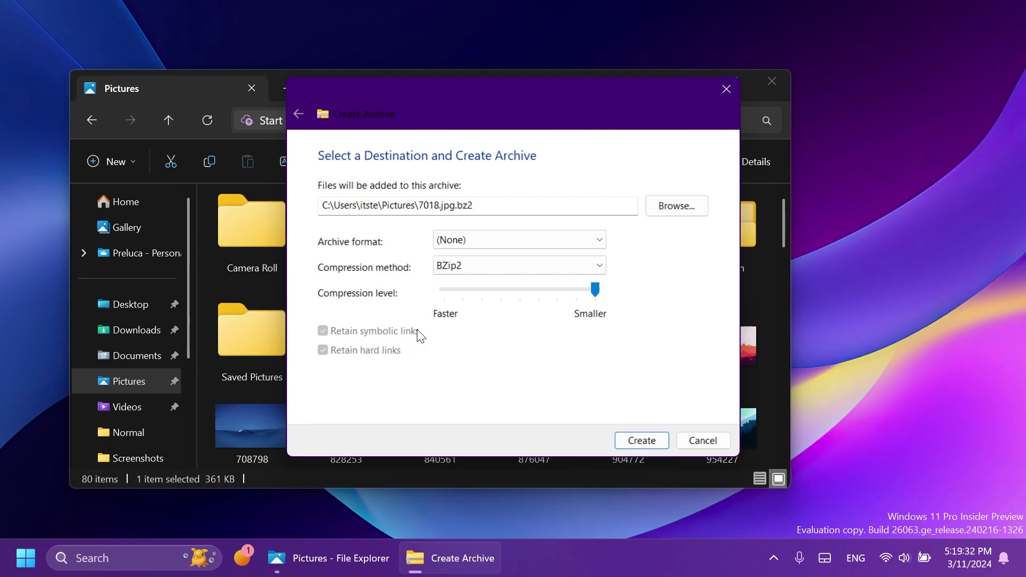
left_click(643, 443)
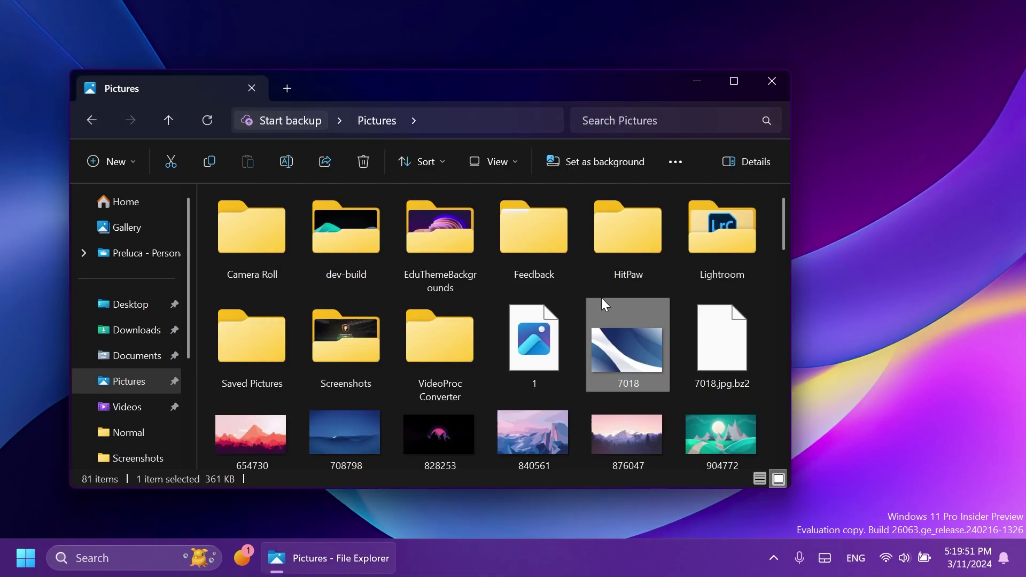